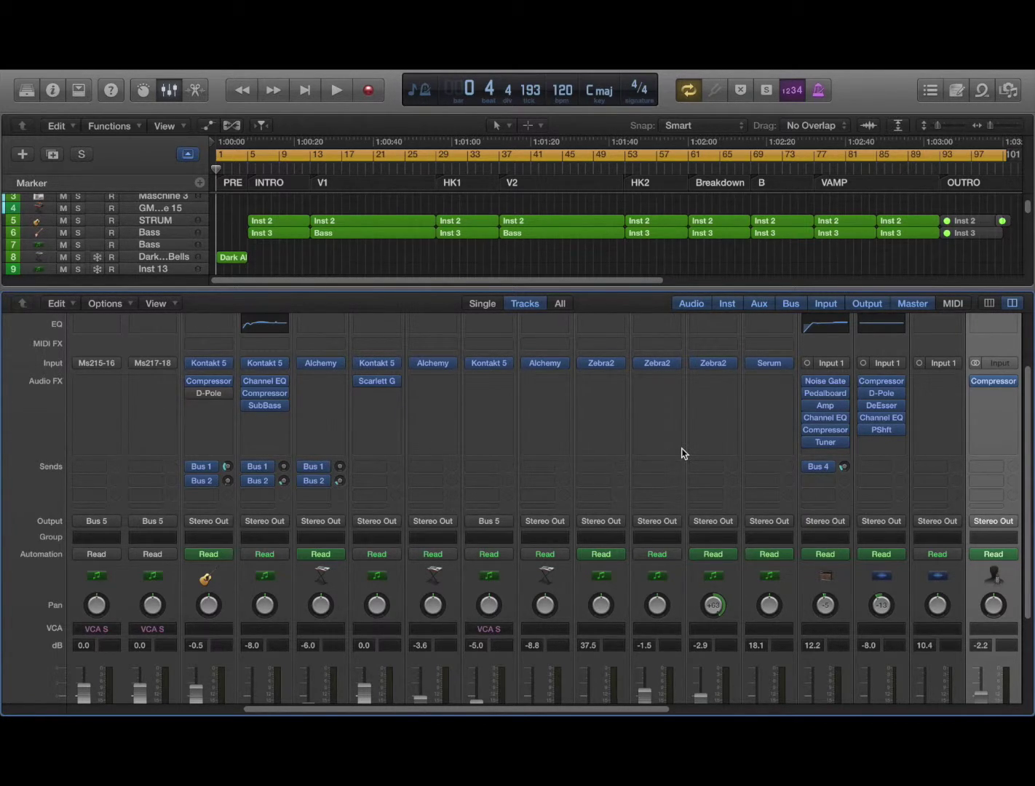
Open channel 8's Kontakt 5 instrument menu and browse the AU Instruments vendor folders.
click(509, 365)
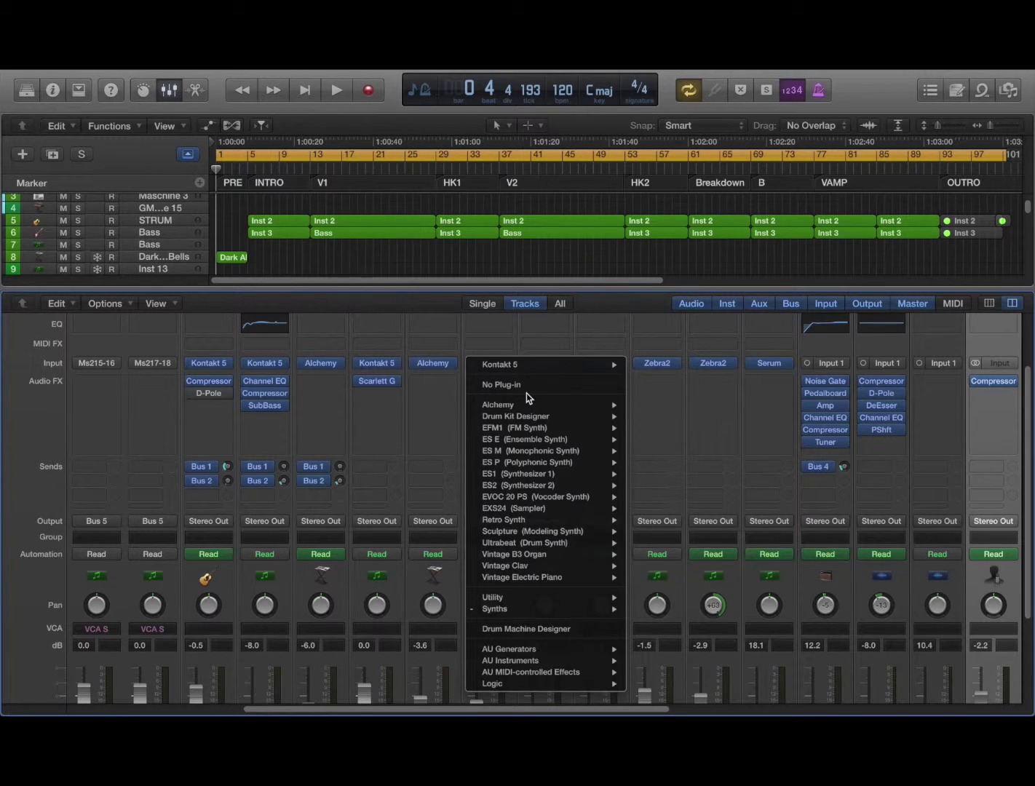
mouse_move(523, 581)
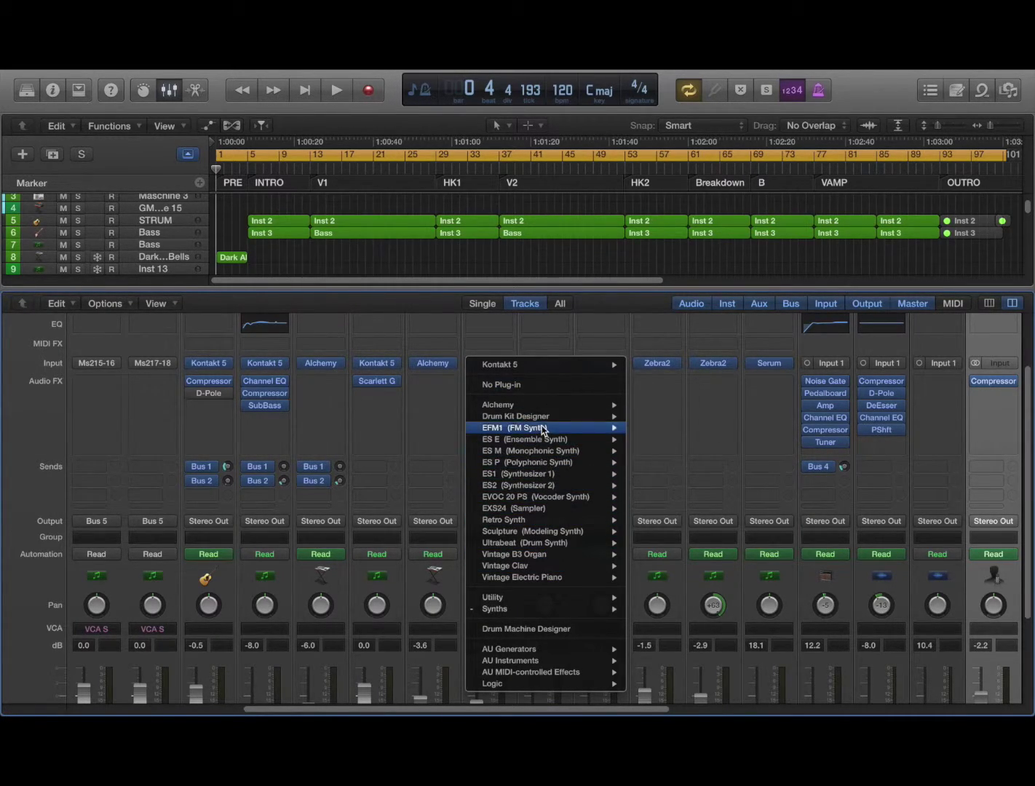
mouse_move(538, 404)
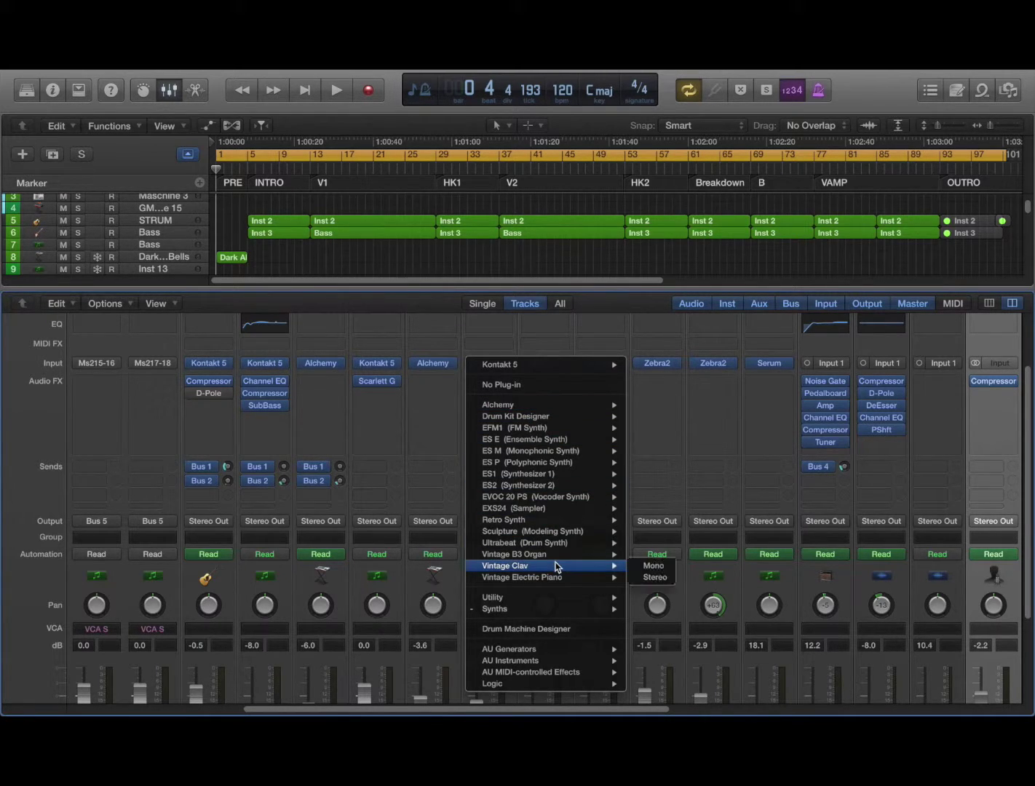
mouse_move(544, 662)
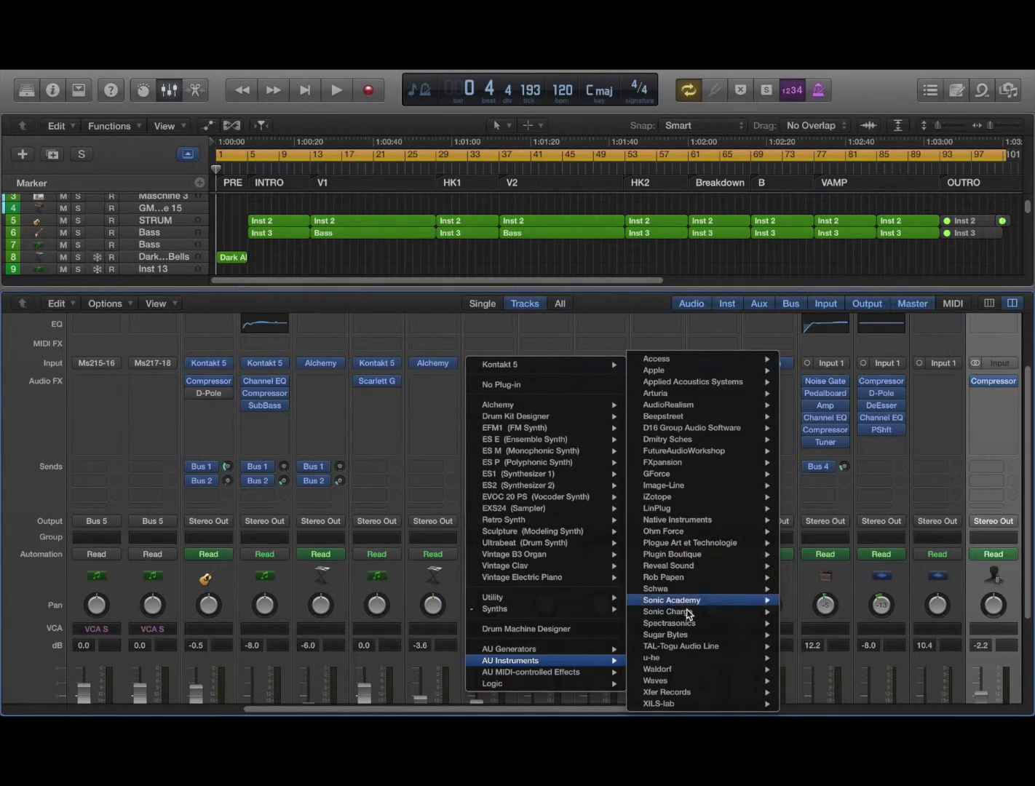
mouse_move(710, 435)
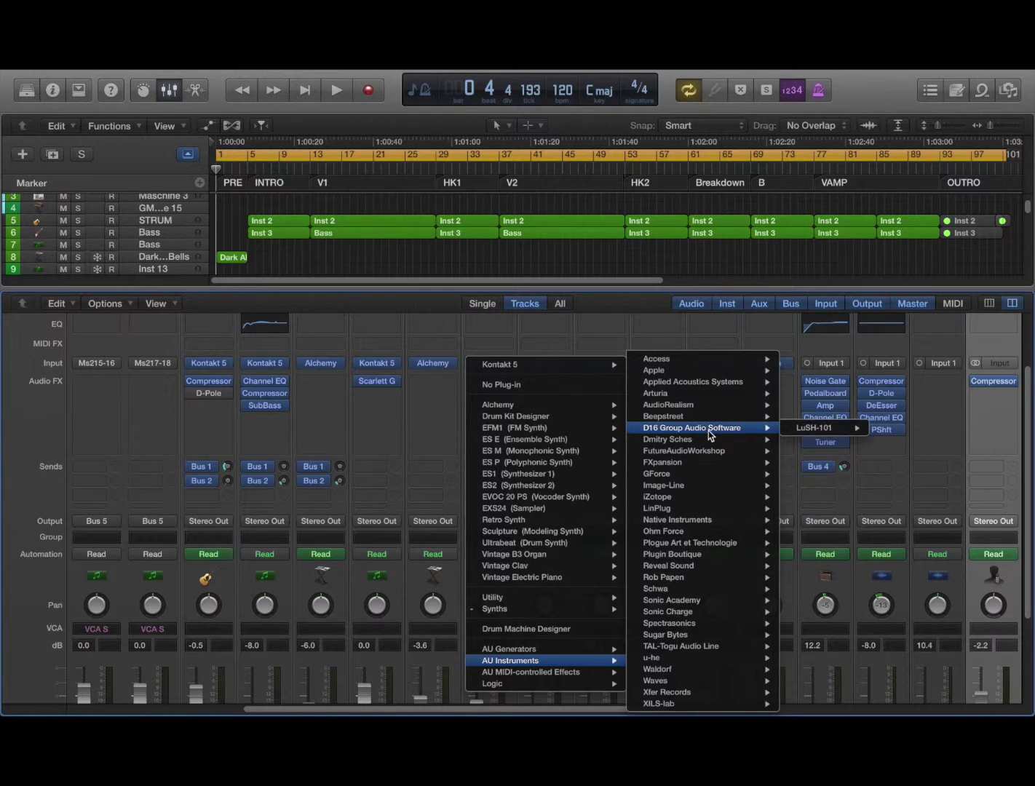
mouse_move(705, 613)
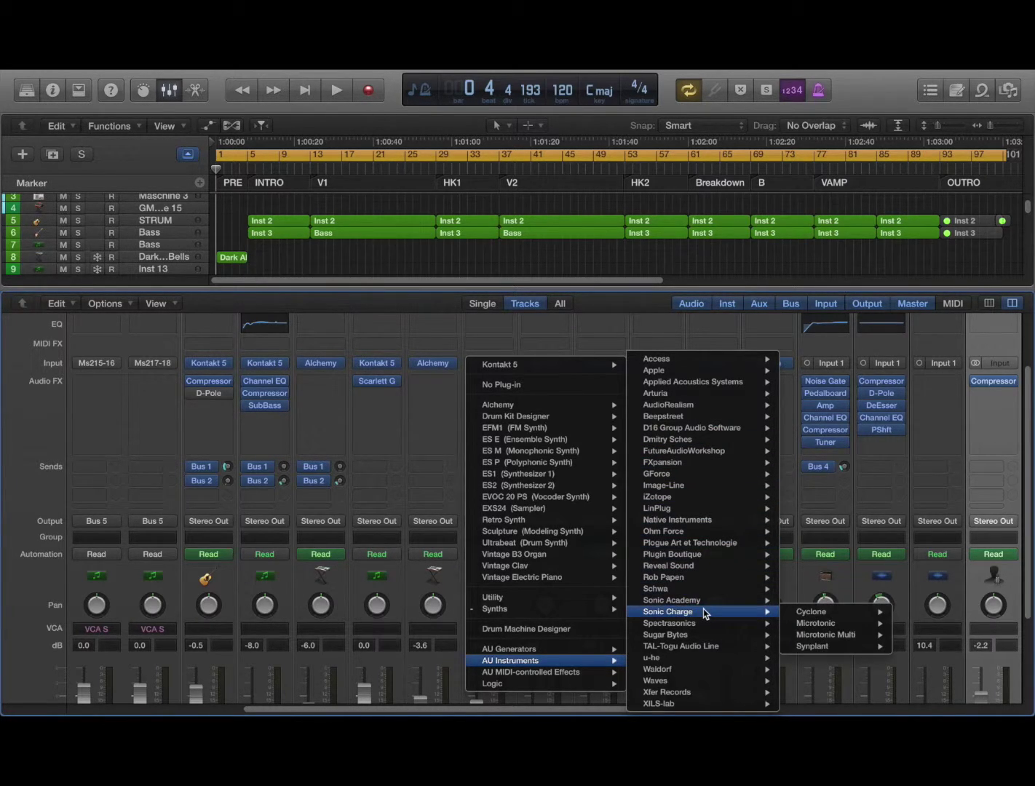
mouse_move(836, 624)
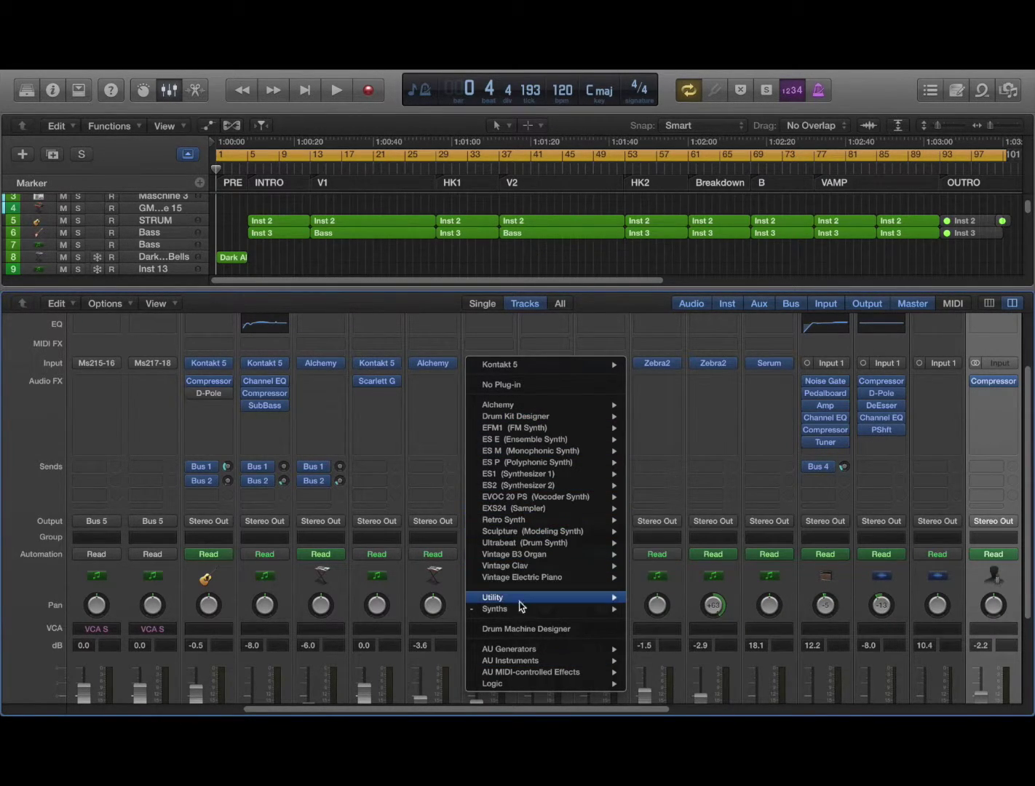
Look through the Synths submenu, then dismiss the plug-in menu without choosing anything.
mouse_move(523, 614)
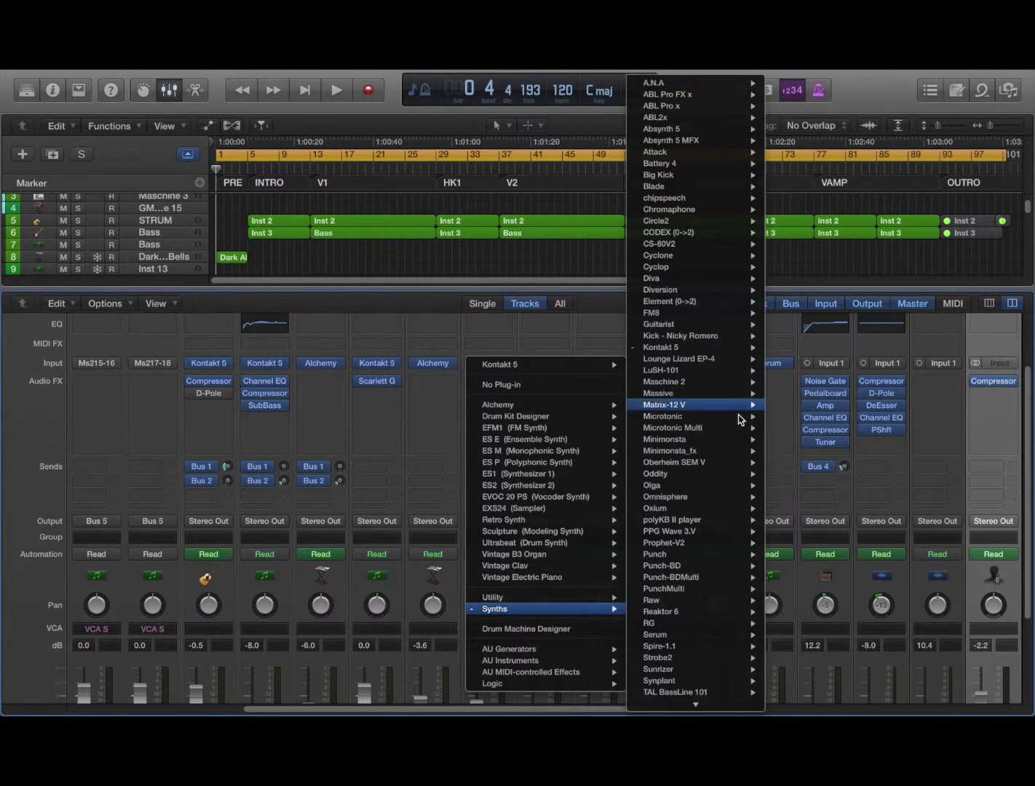
mouse_move(705, 705)
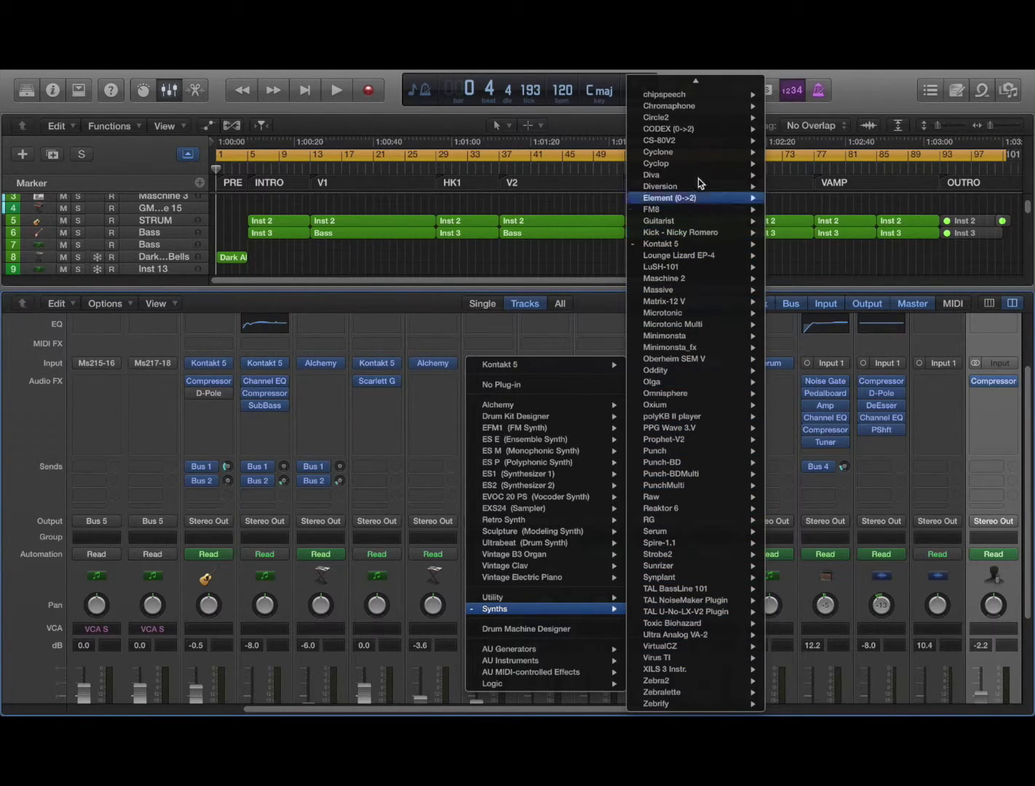
mouse_move(695, 82)
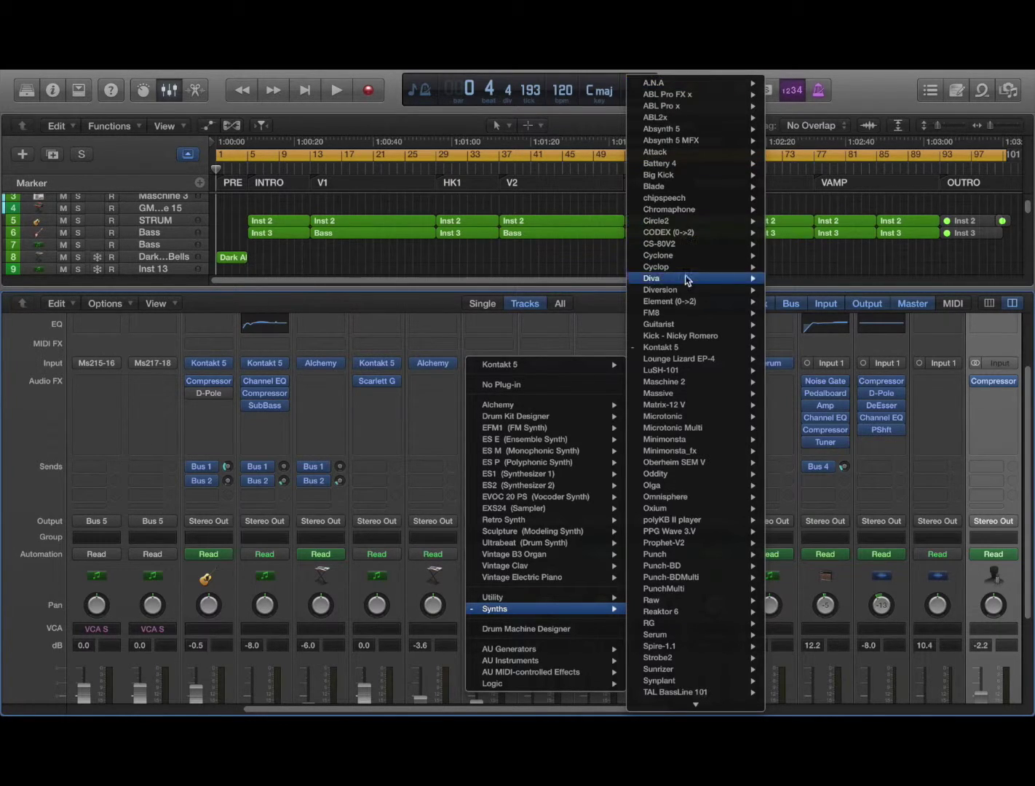
click(977, 480)
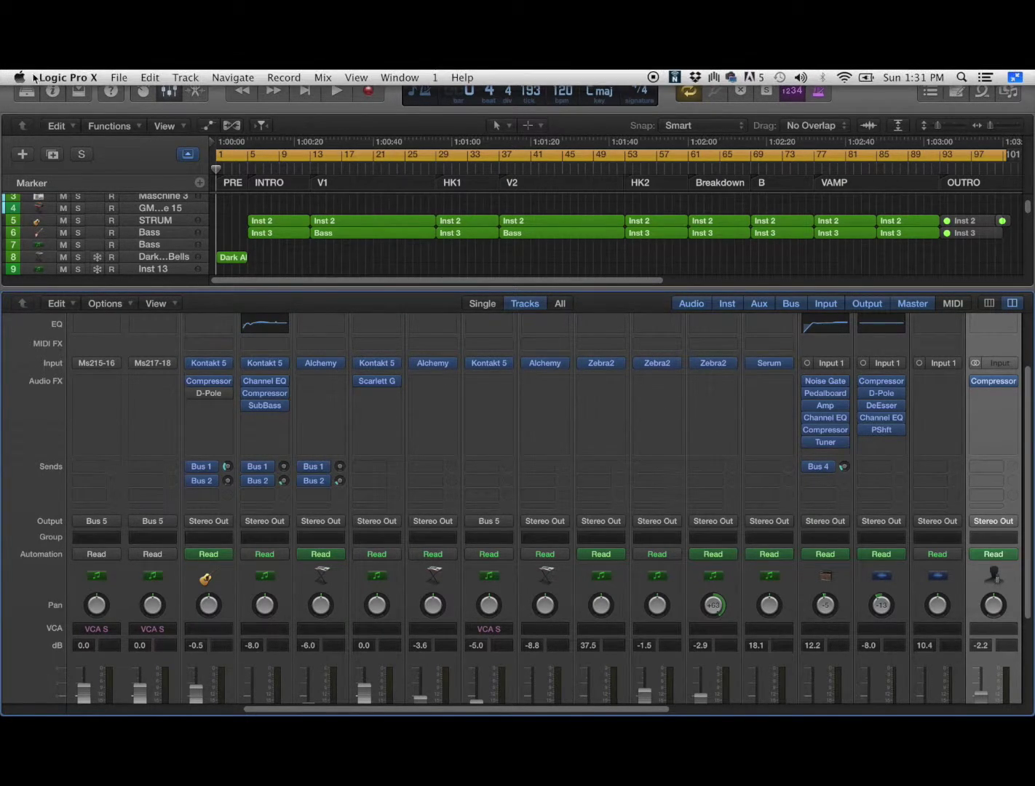
Open the Plug-in Manager from Logic Pro X > Preferences.
click(71, 76)
mouse_move(70, 115)
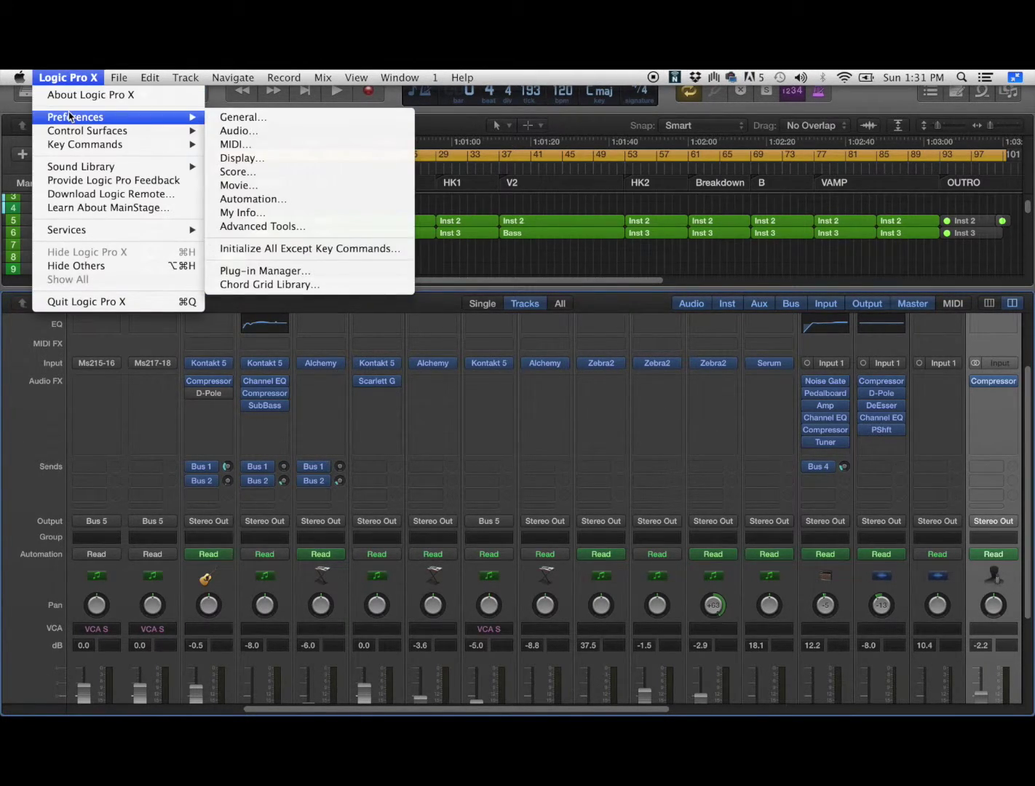
click(311, 270)
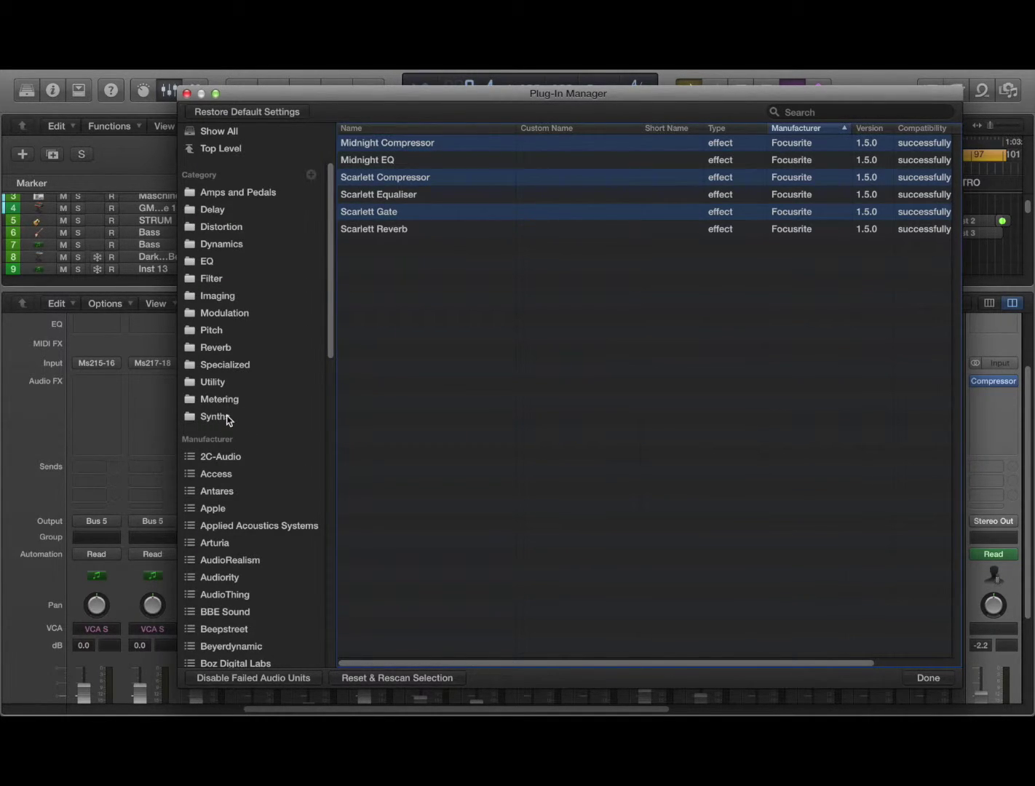
Create a new custom plug-in category named MASTERING.
click(310, 174)
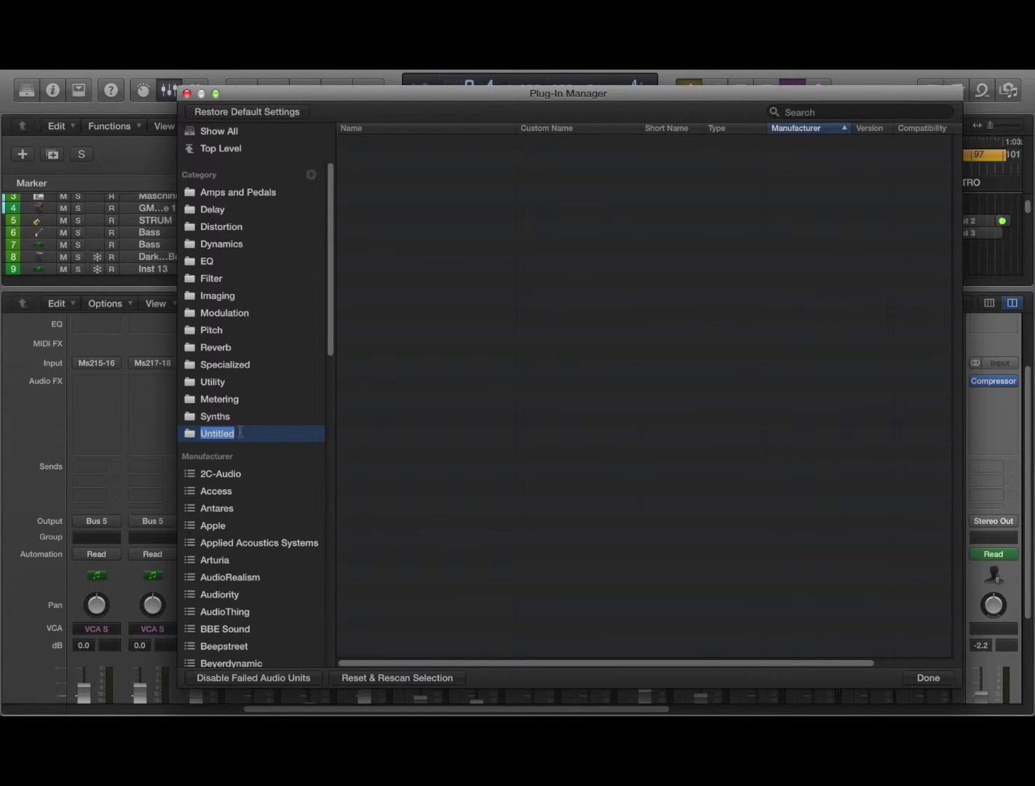
text(MASTERING)
scroll(301, 580, down, 5)
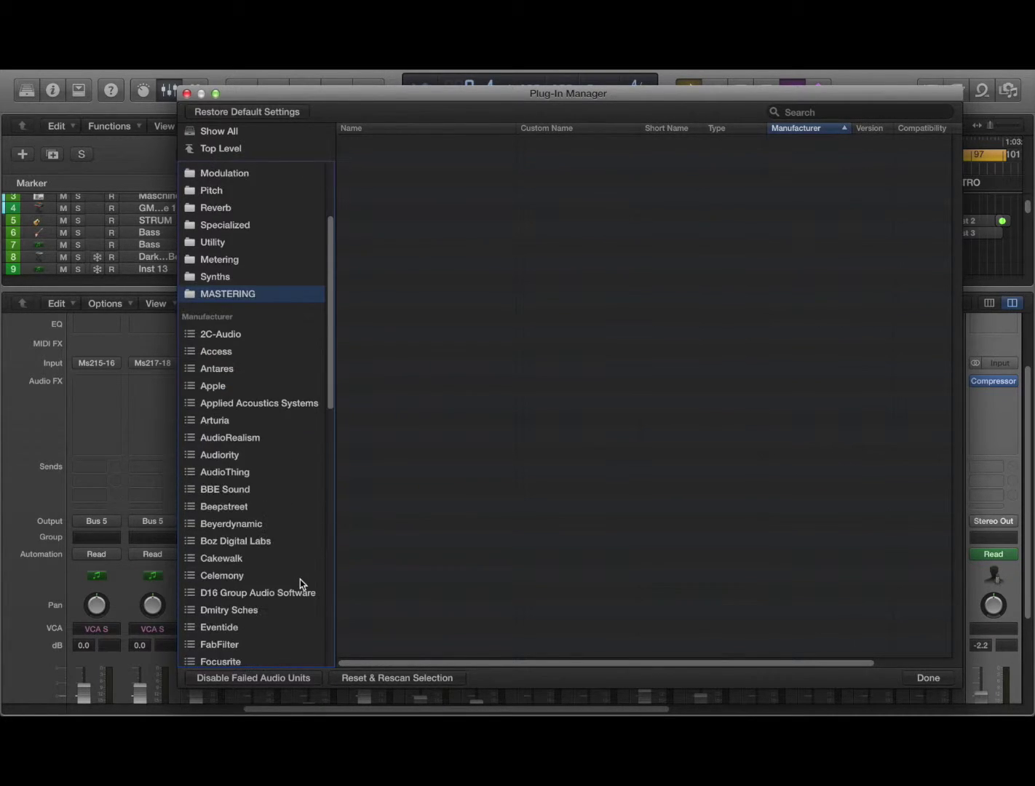
scroll(299, 580, down, 5)
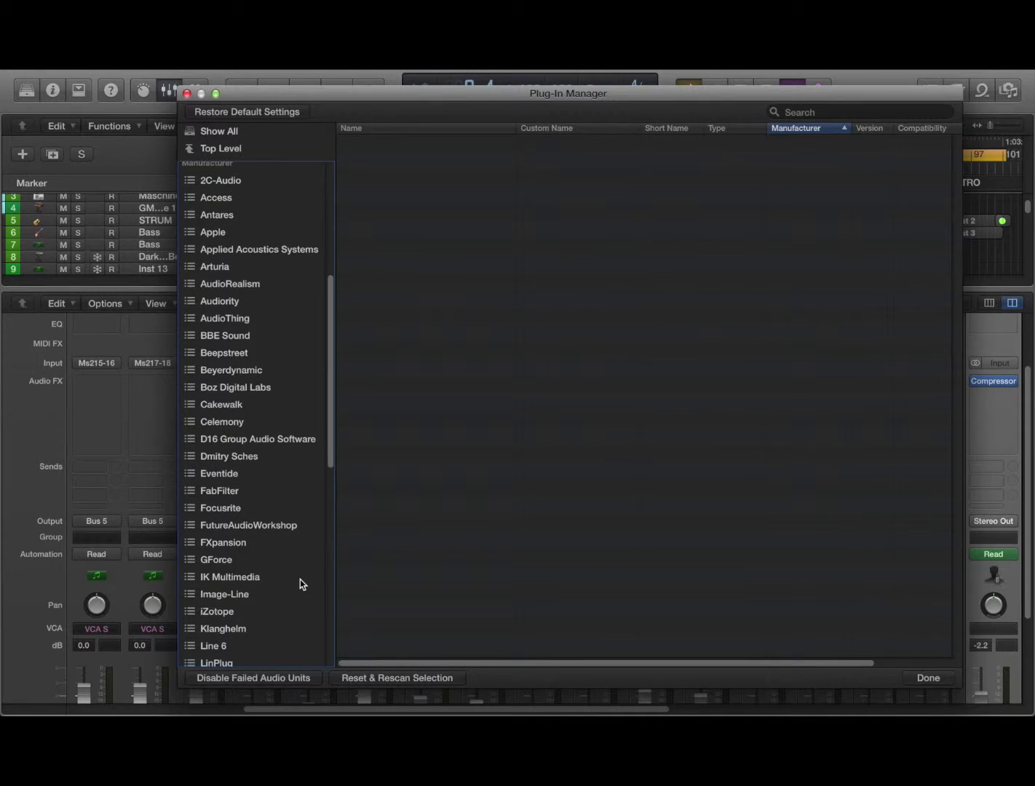
File iZotope Ozone 7 from the iZotope list into the MASTERING category.
click(253, 609)
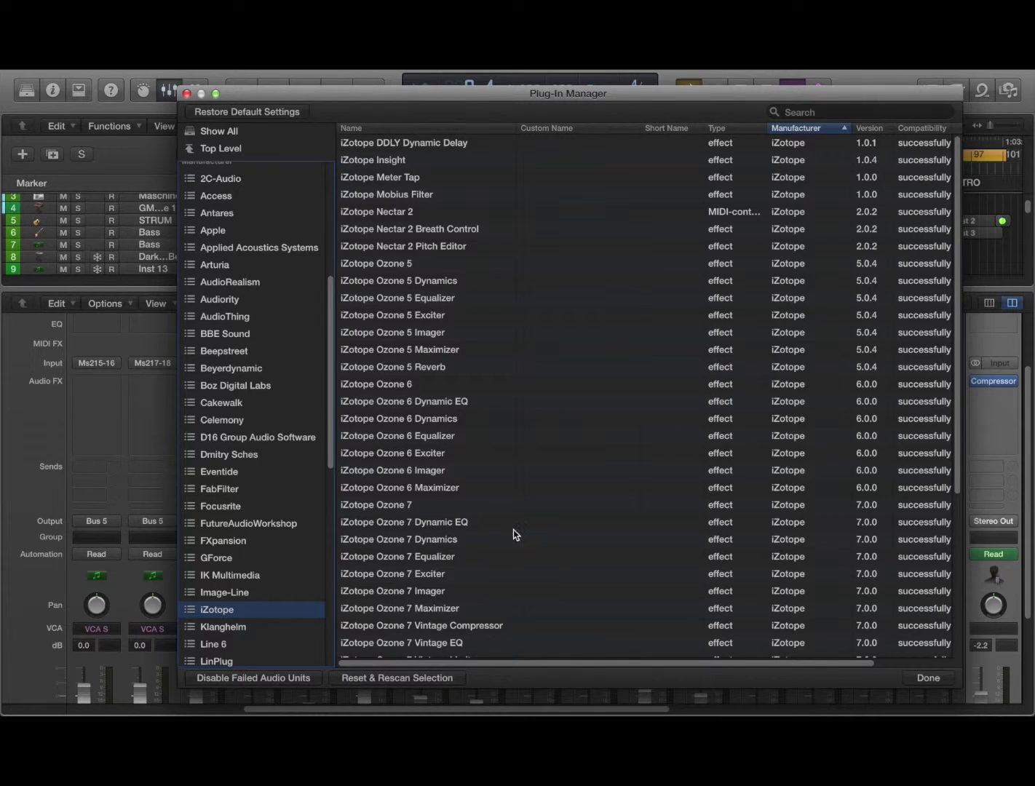
scroll(544, 451, down, 1)
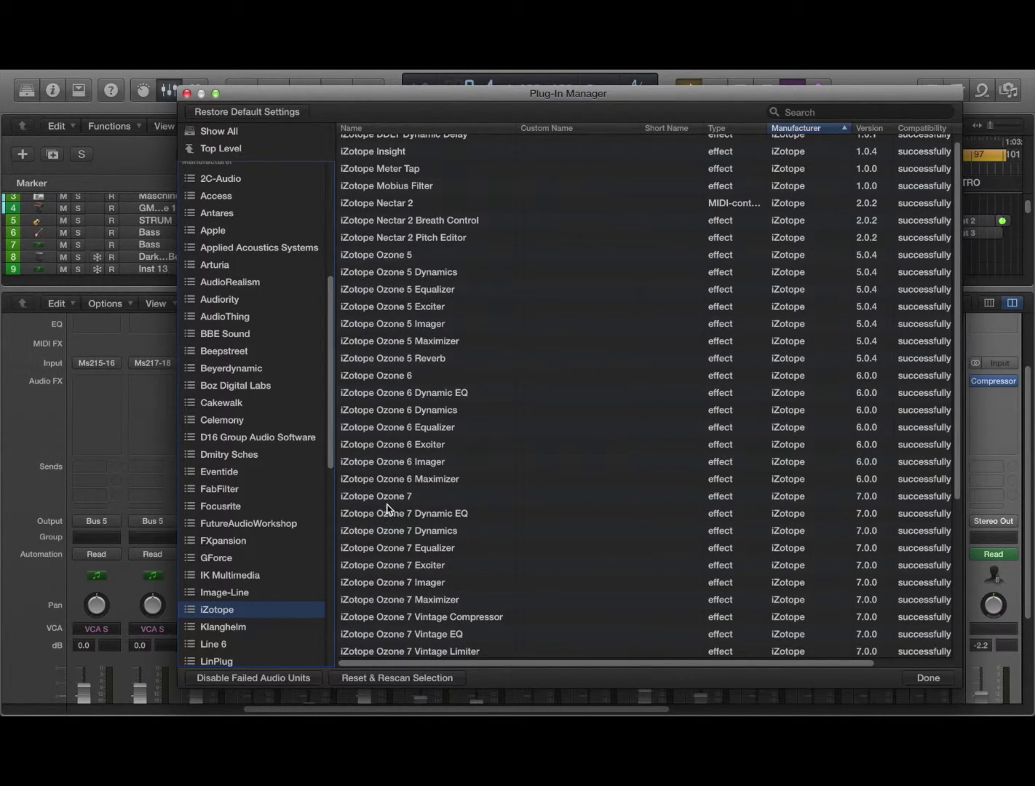
drag(387, 502, 313, 231)
drag(330, 396, 329, 344)
drag(393, 497, 241, 293)
drag(326, 289, 321, 552)
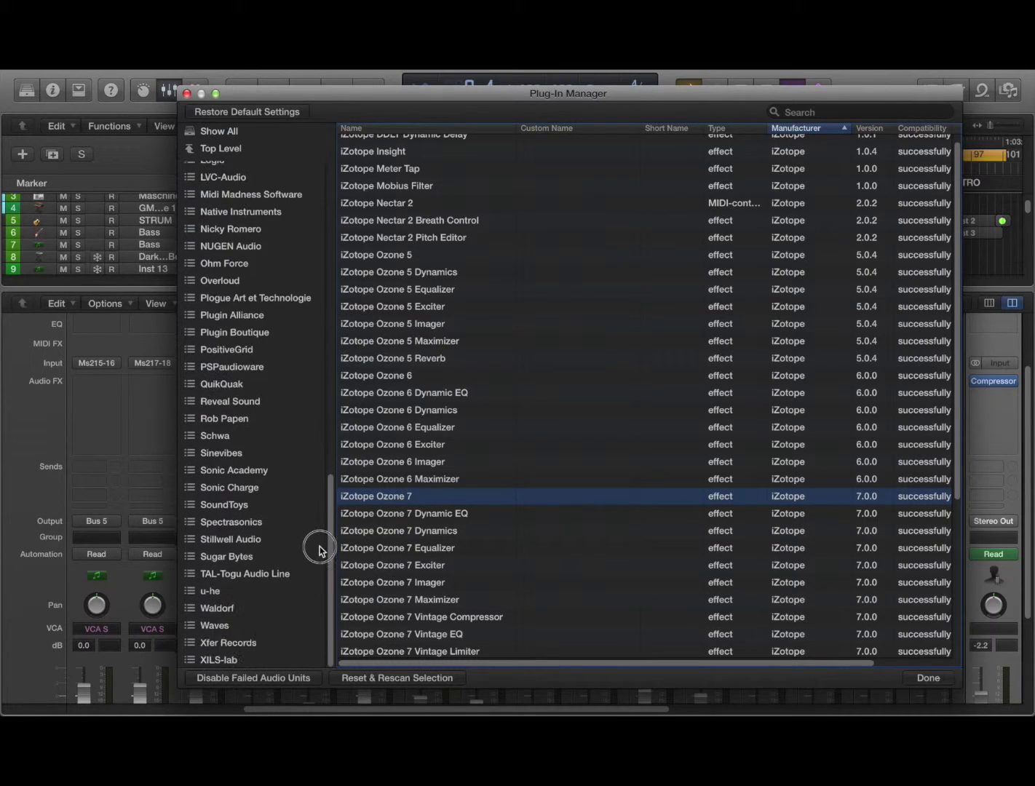
Drag Waves L3 UltraMaximizer (s) into MASTERING and view that category's contents.
click(254, 626)
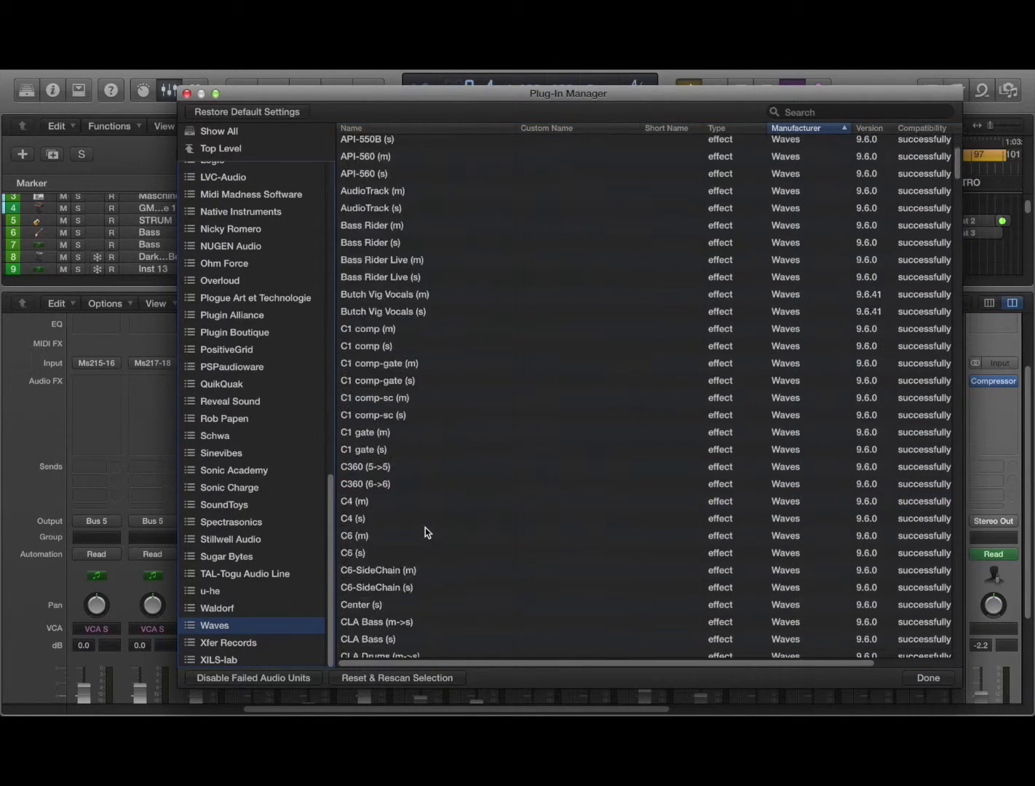
scroll(426, 528, down, 20)
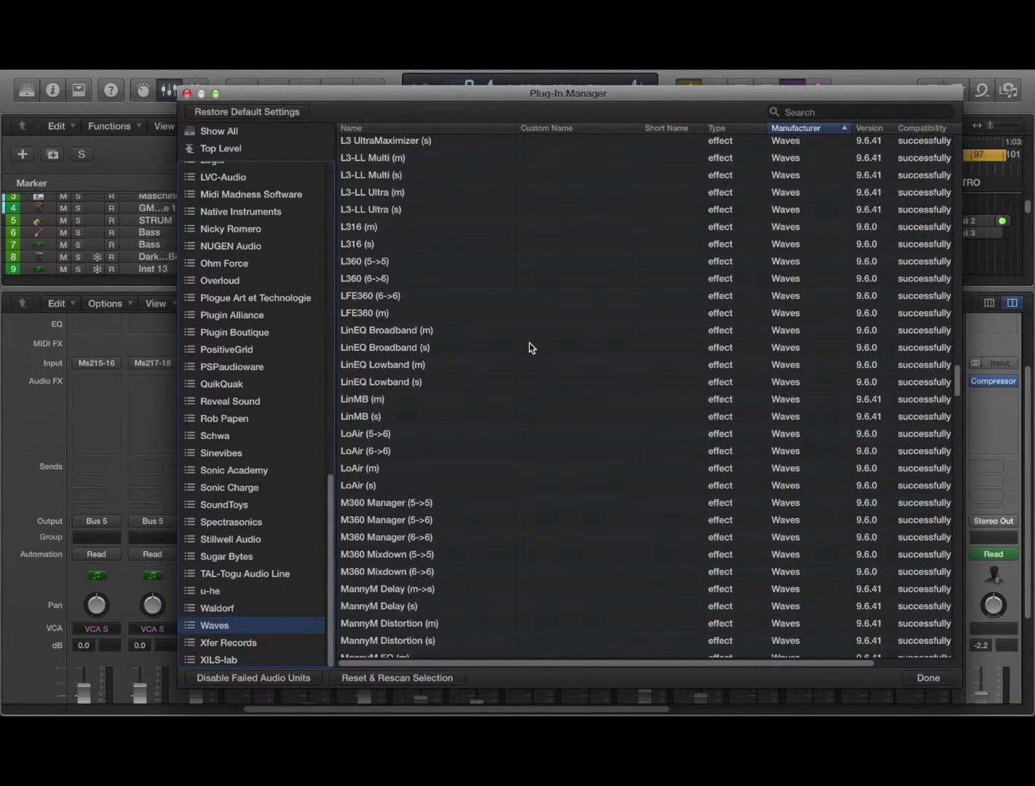
scroll(529, 340, up, 2)
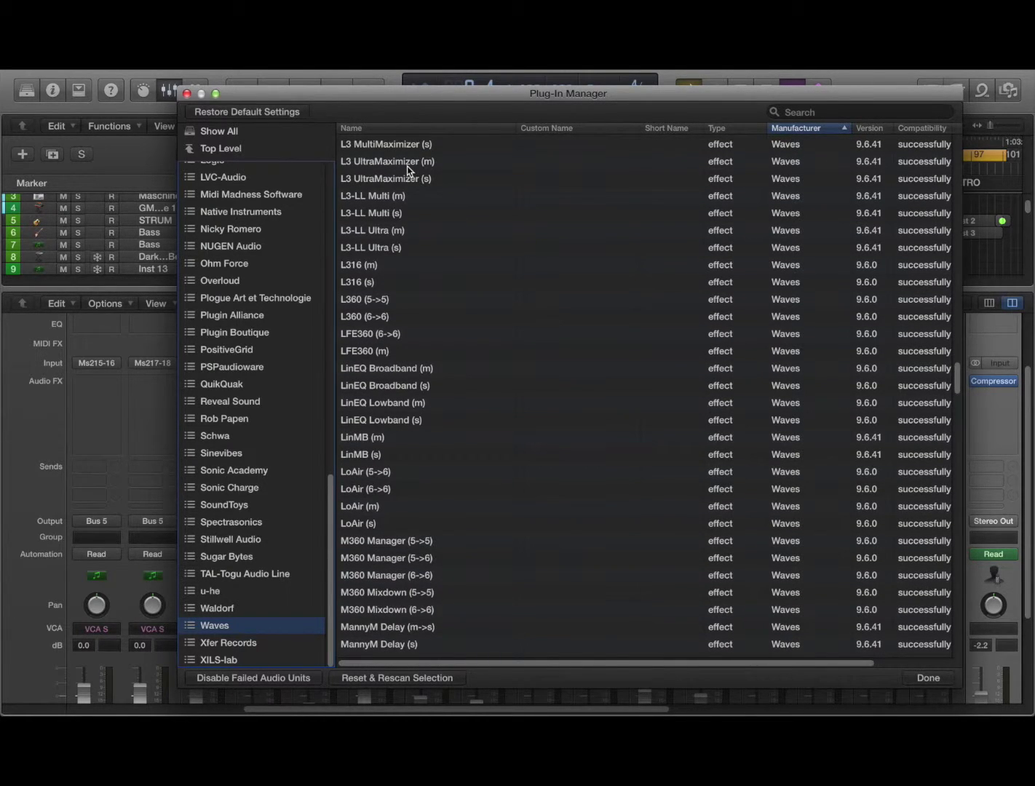
click(399, 162)
scroll(297, 192, up, 5)
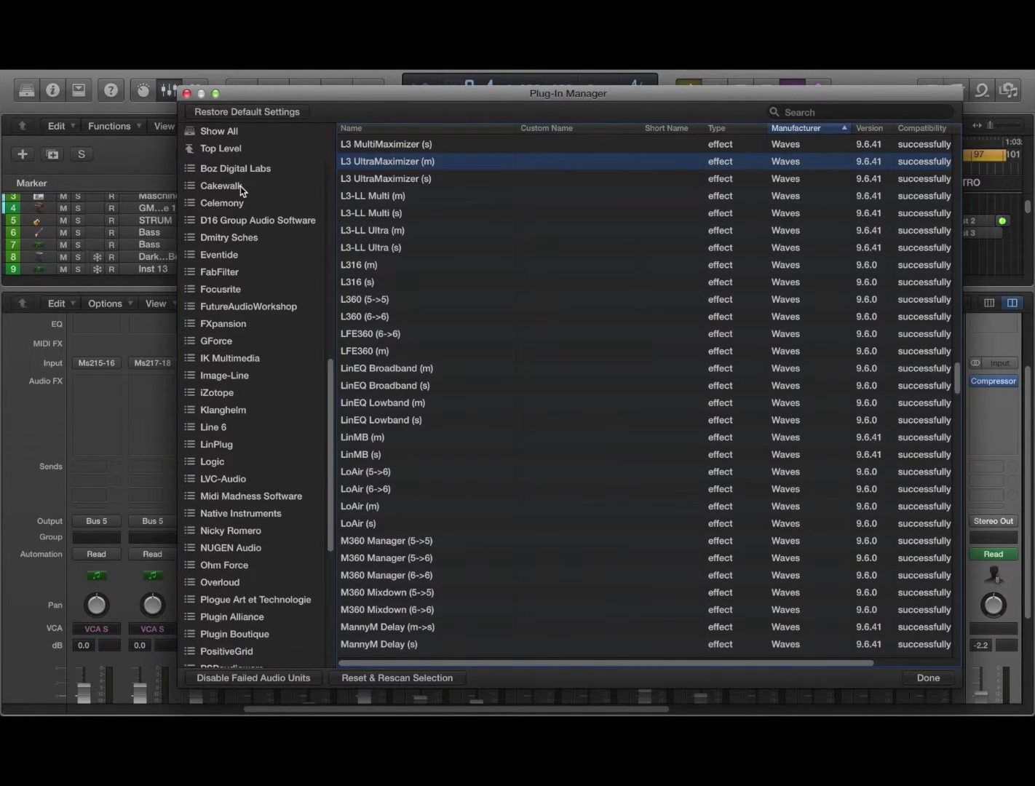
scroll(240, 187, up, 5)
drag(377, 181, 244, 241)
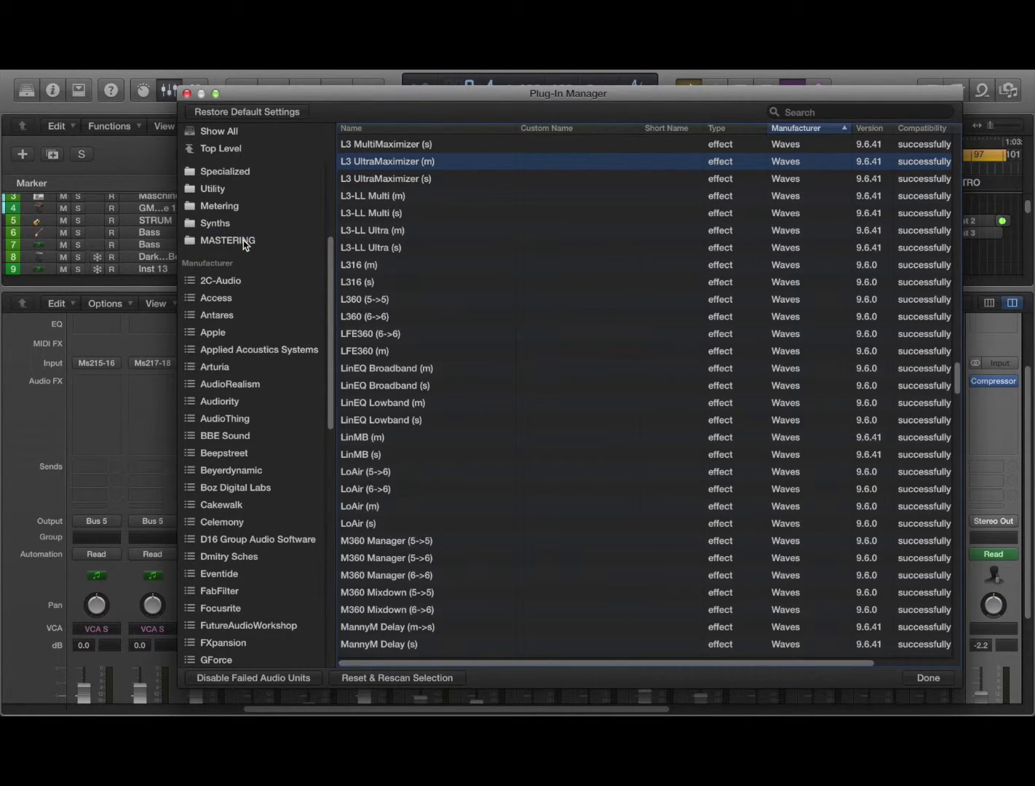
click(243, 241)
drag(332, 273, 328, 190)
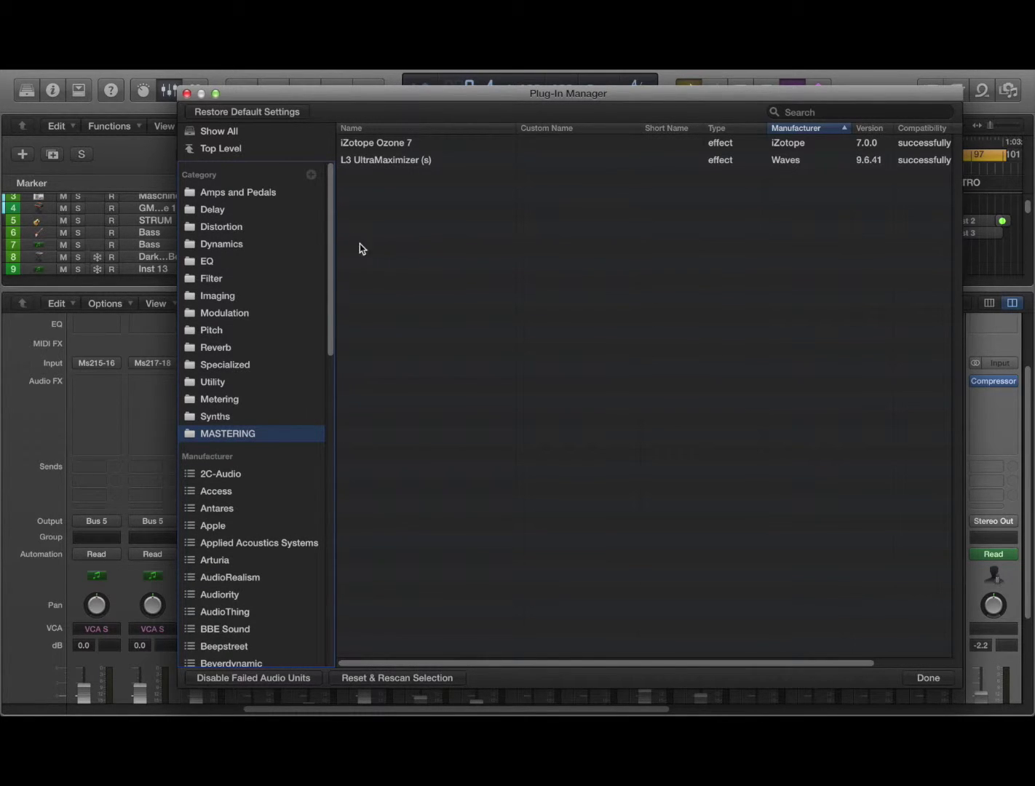
Review the plug-ins listed in the Delay and Dynamics categories.
click(226, 212)
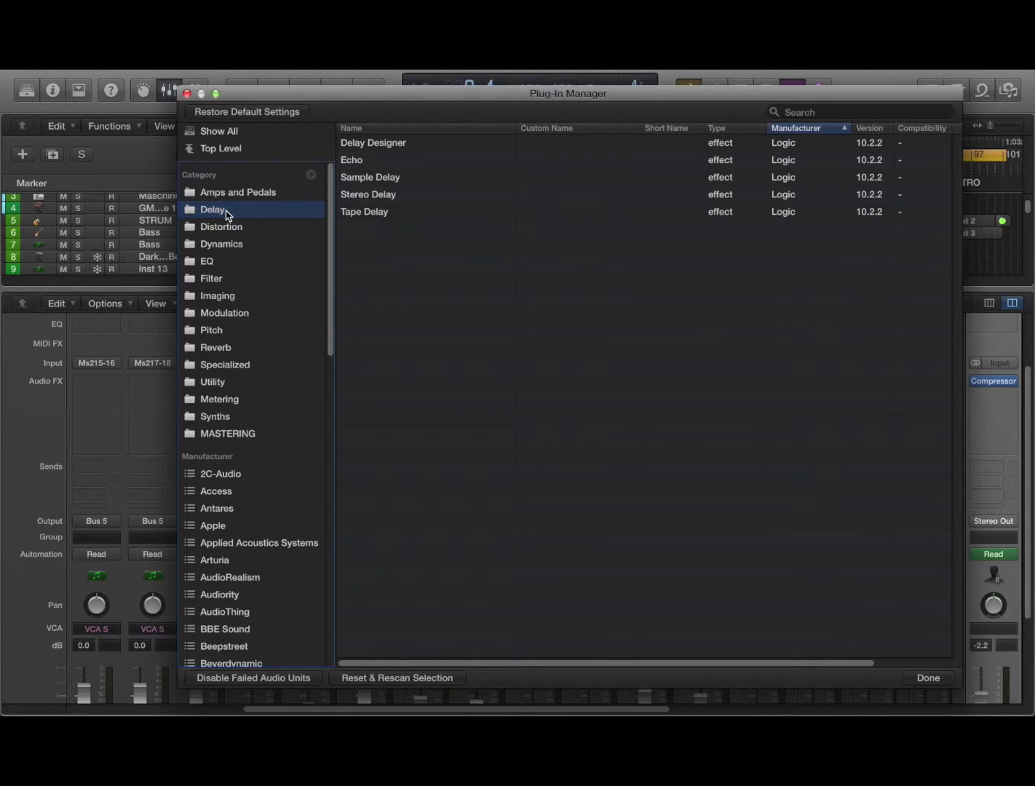
click(231, 247)
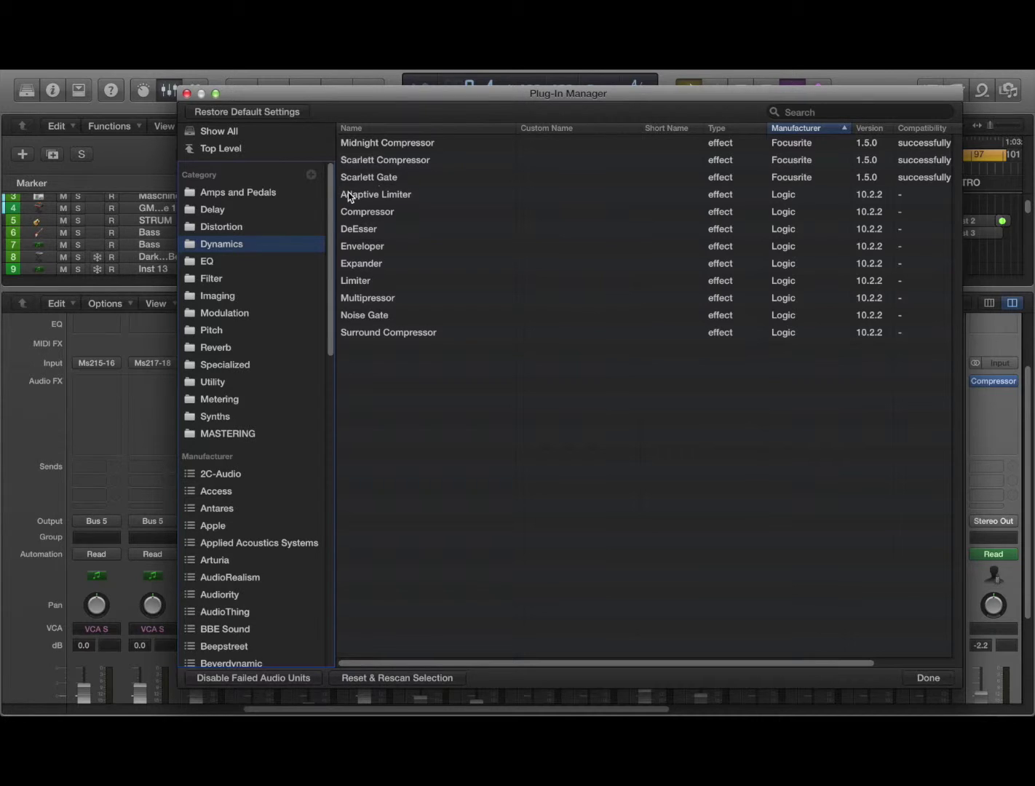
drag(329, 201, 342, 386)
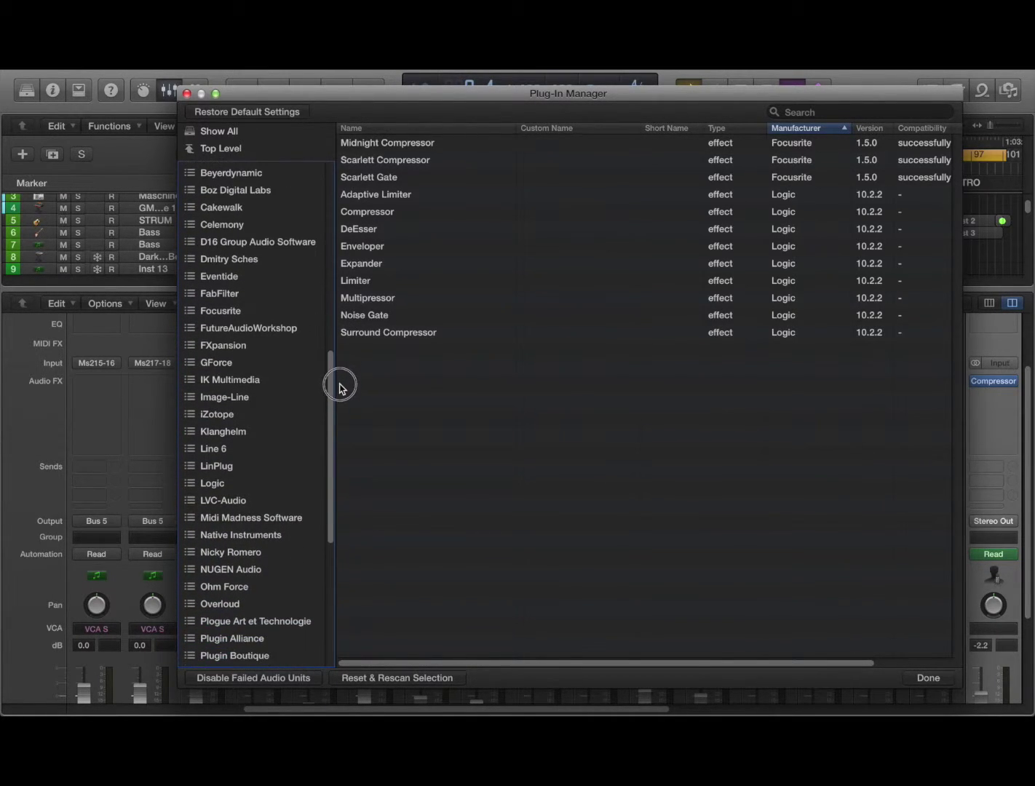
File Native Instruments Supercharger into Dynamics and confirm it appears there.
click(260, 536)
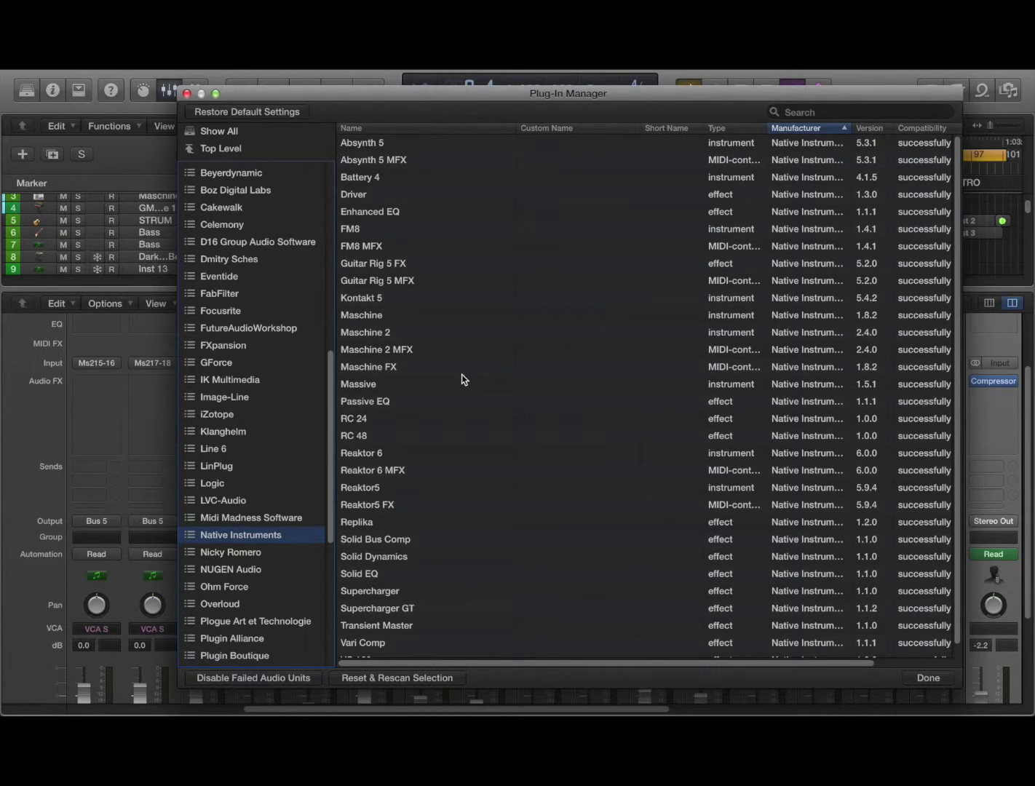
click(372, 590)
drag(324, 506, 319, 270)
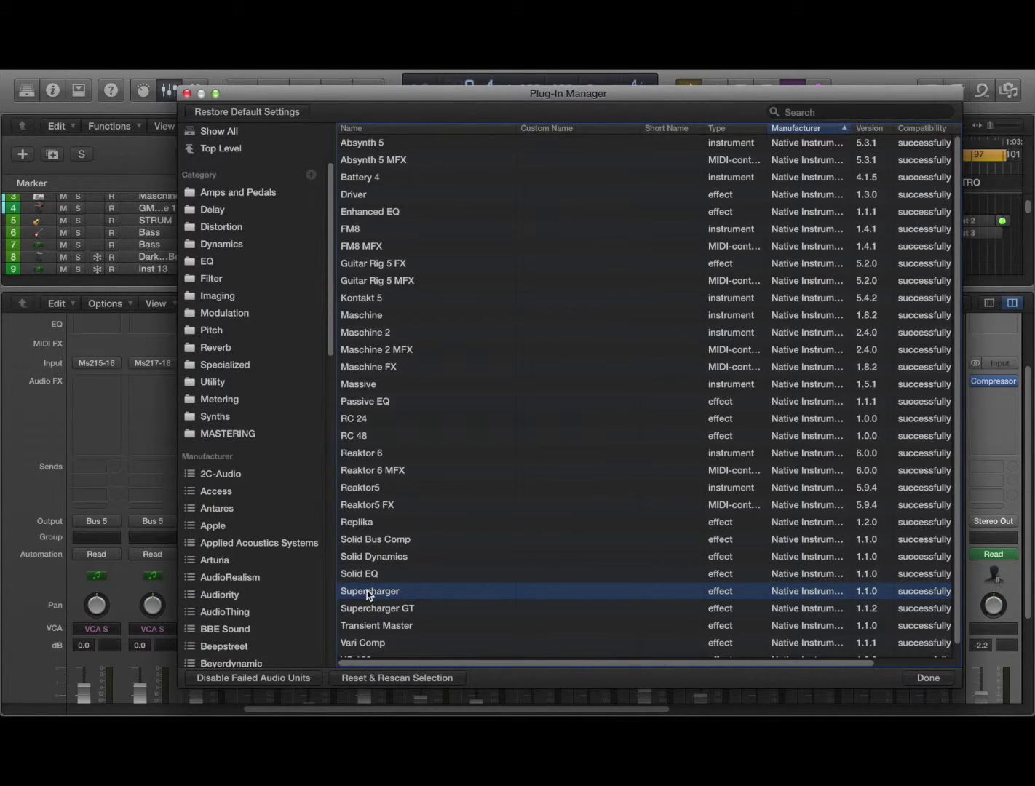
drag(368, 593, 241, 249)
click(239, 249)
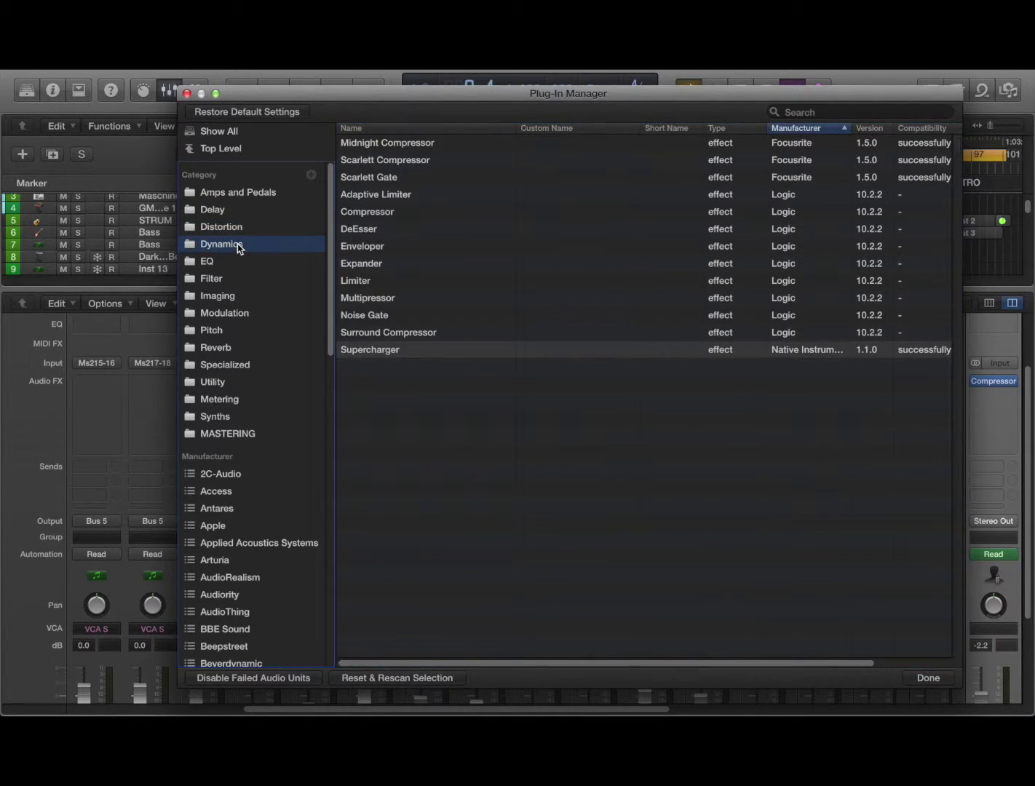
Click Done to close the Plug-In Manager and return to the mixer.
click(928, 679)
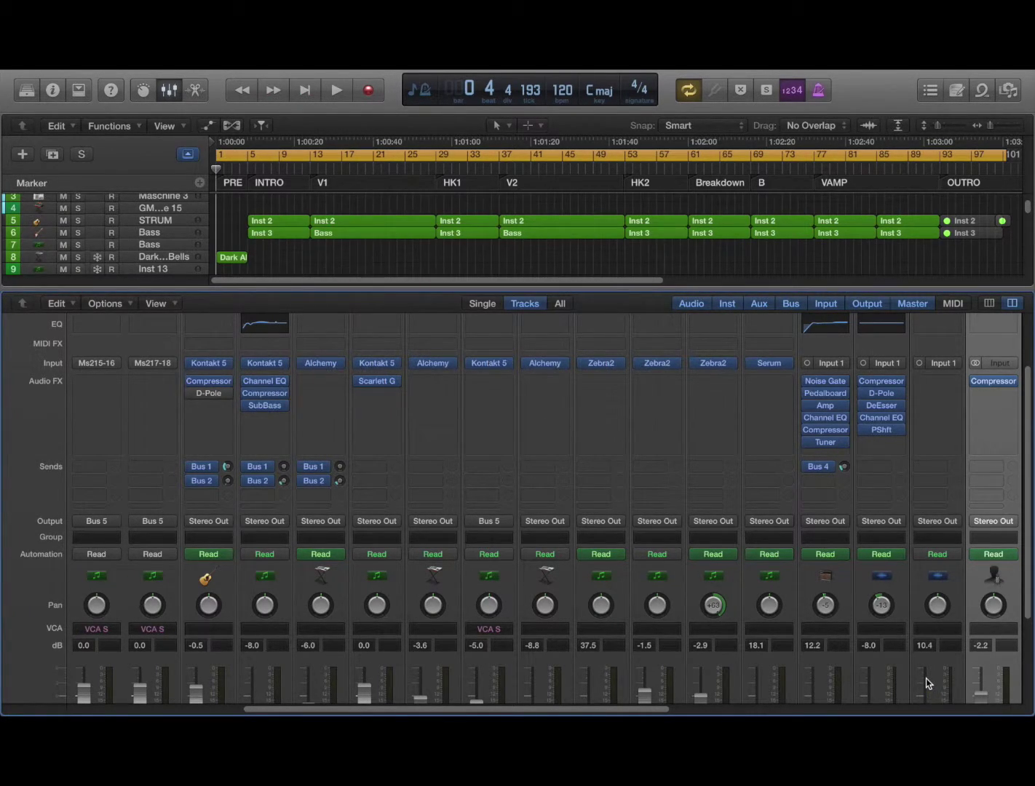
click(397, 381)
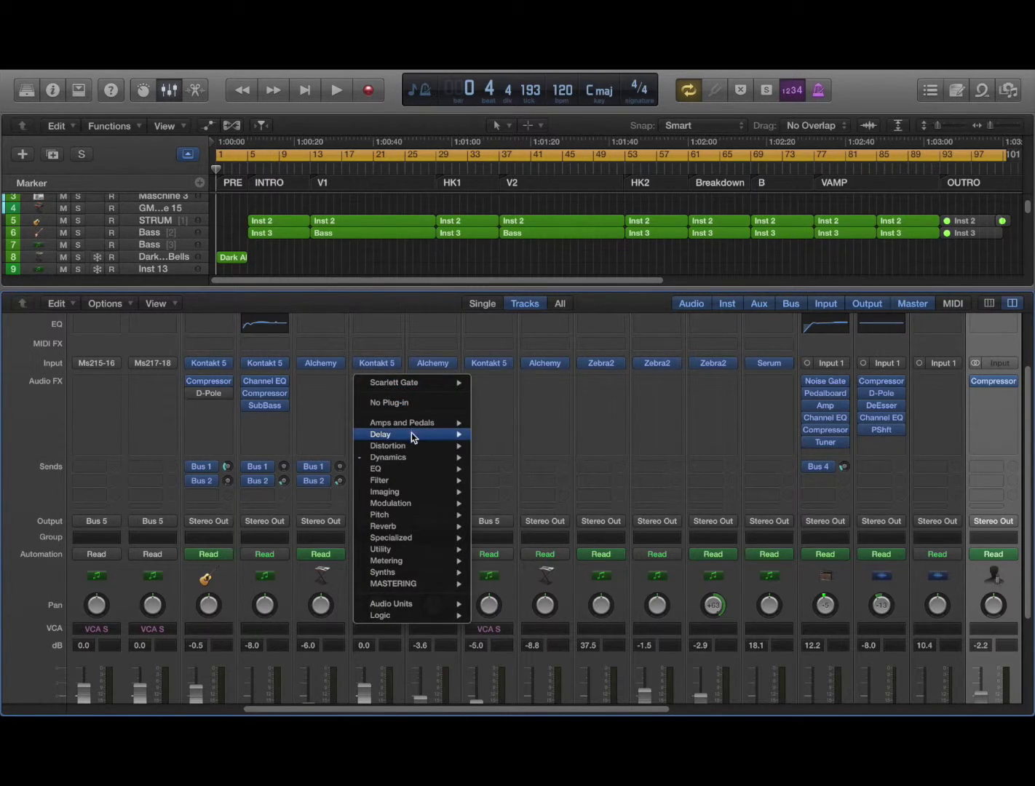
mouse_move(414, 458)
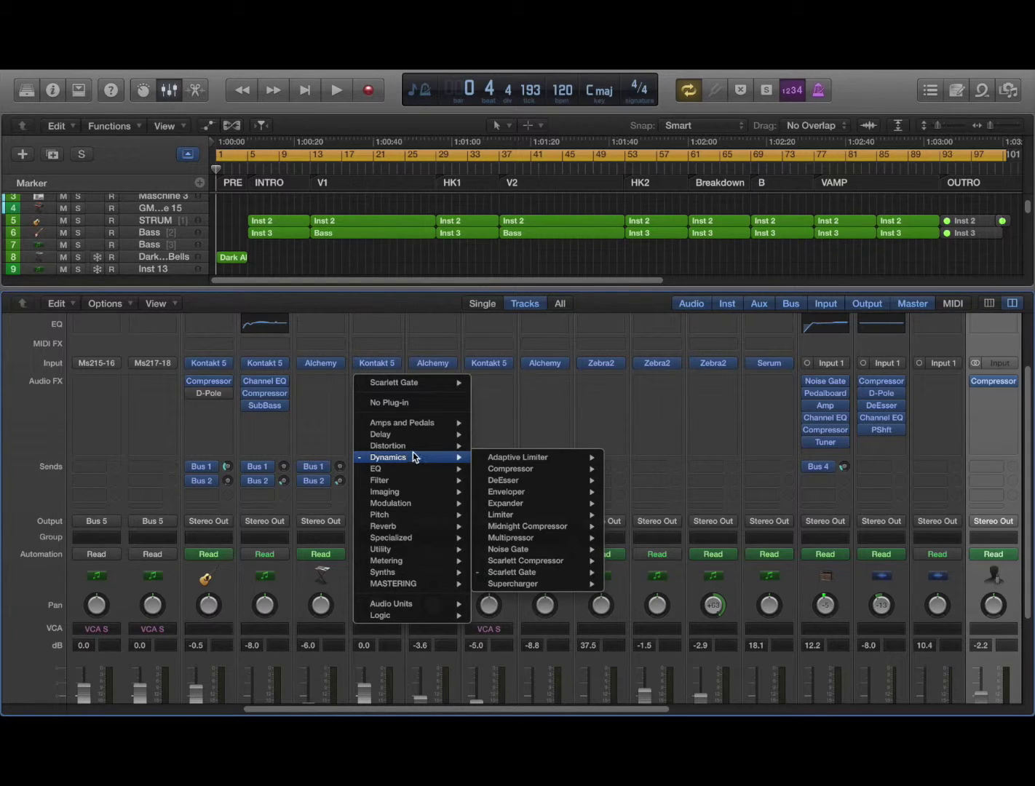
mouse_move(519, 588)
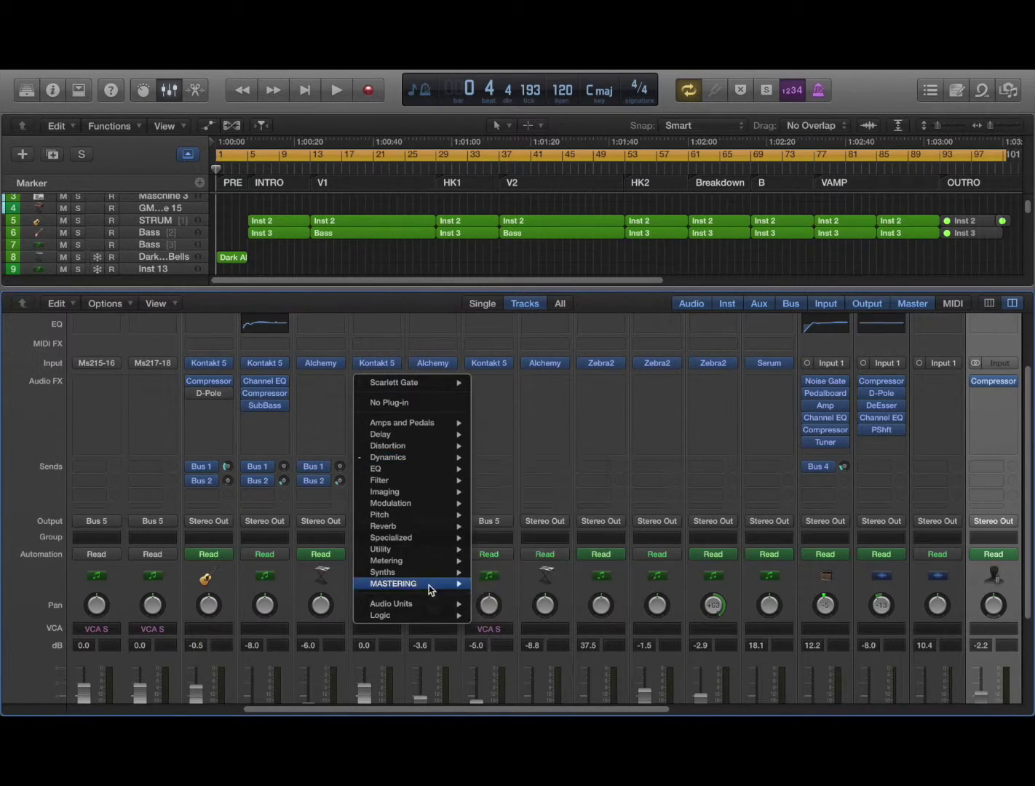
mouse_move(417, 586)
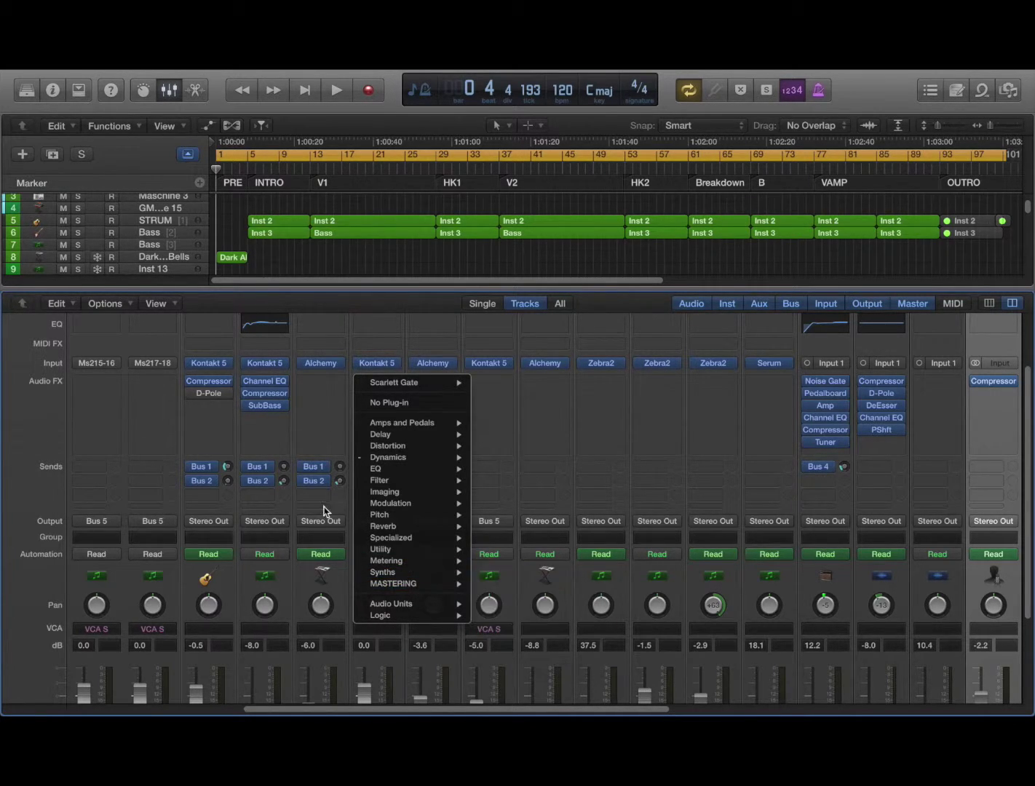
click(347, 432)
click(393, 362)
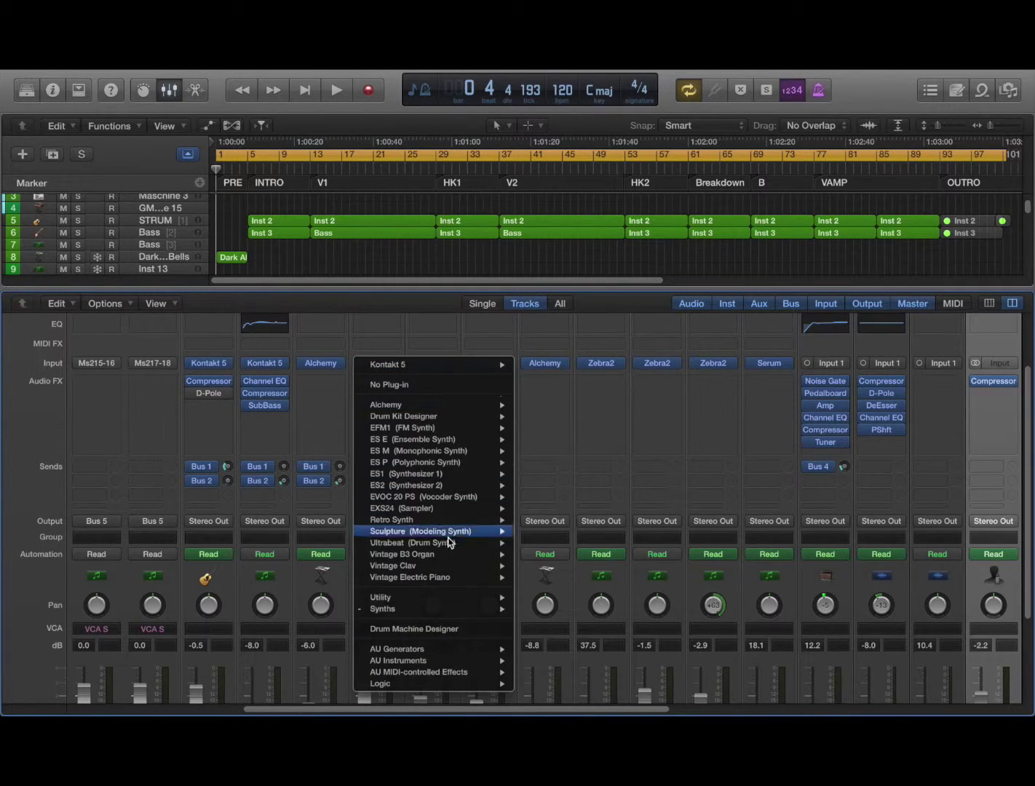
mouse_move(446, 608)
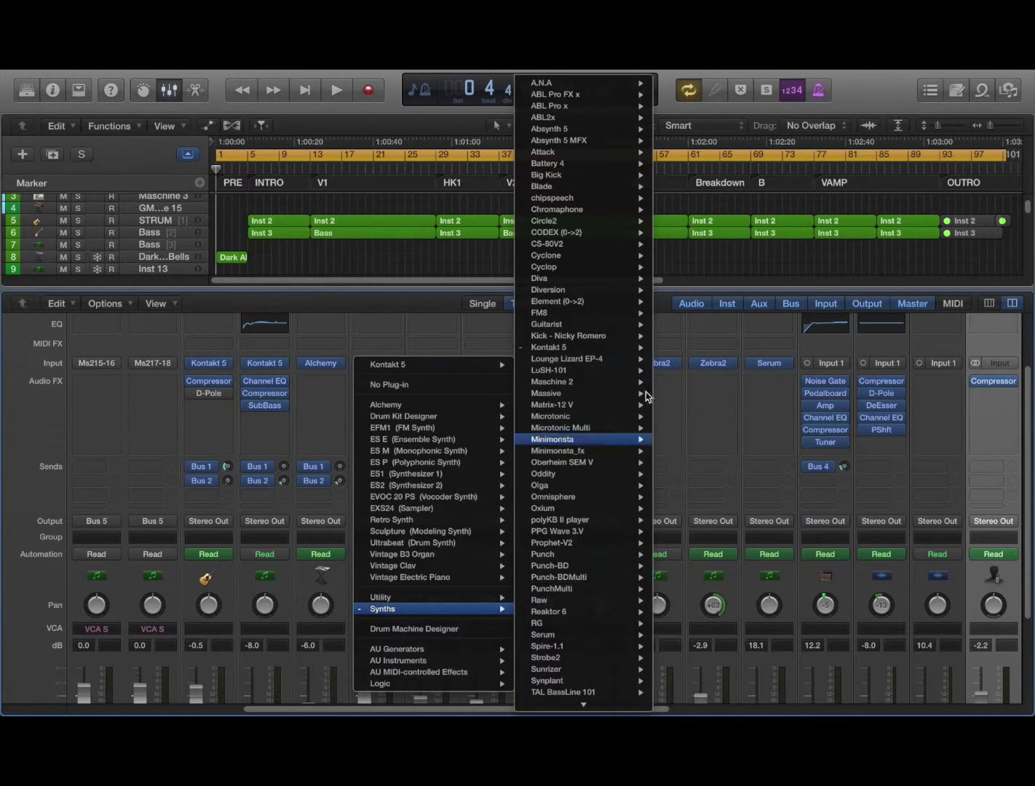
click(415, 305)
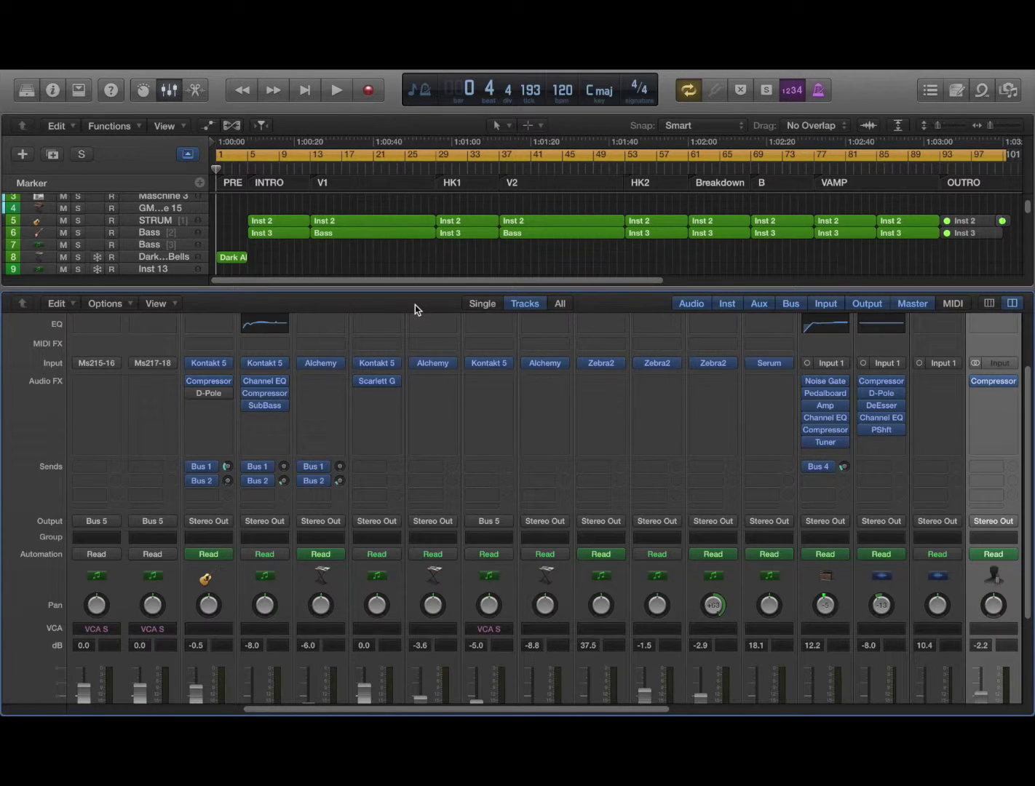
mouse_move(675, 77)
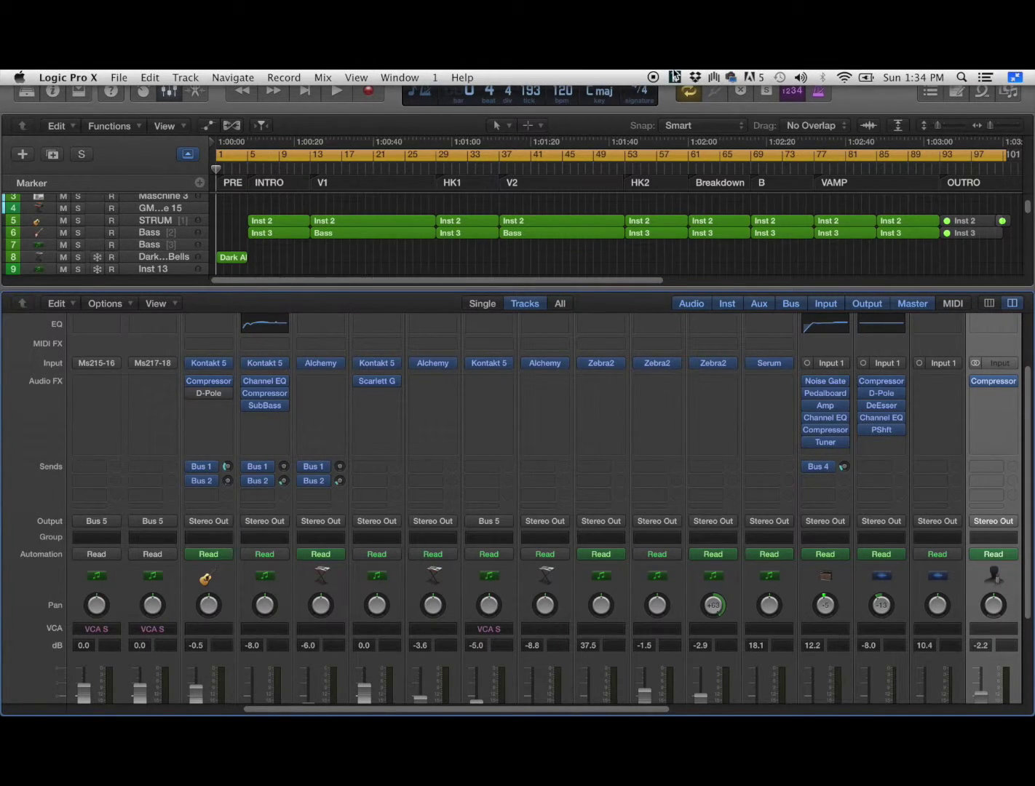